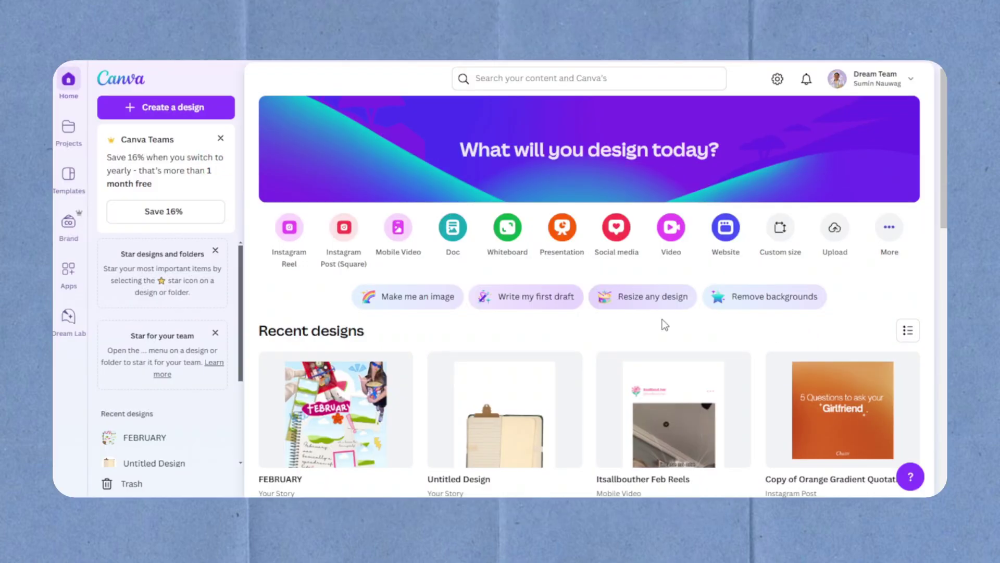
Start a 12×12 in custom design and set the blue folded paper pin as background
{"action": "left_click", "coordinate": [182, 111]}
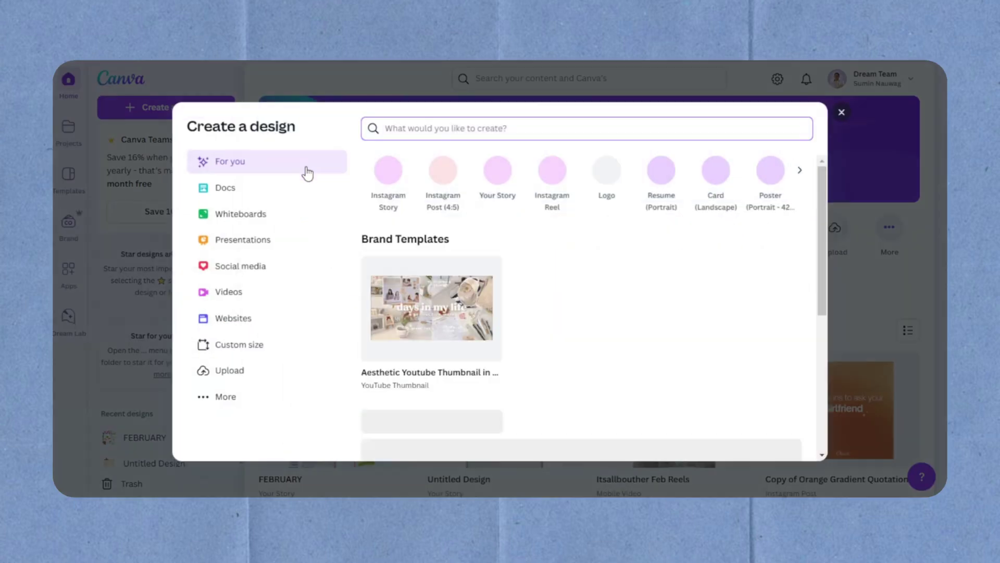
{"action": "left_click", "coordinate": [243, 346]}
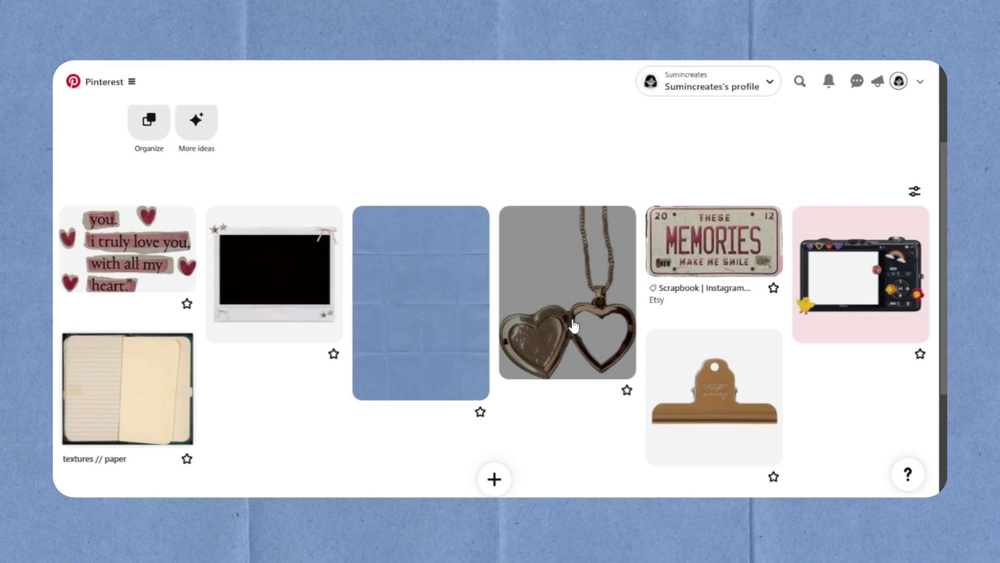
{"action": "mouse_move", "coordinate": [420, 302]}
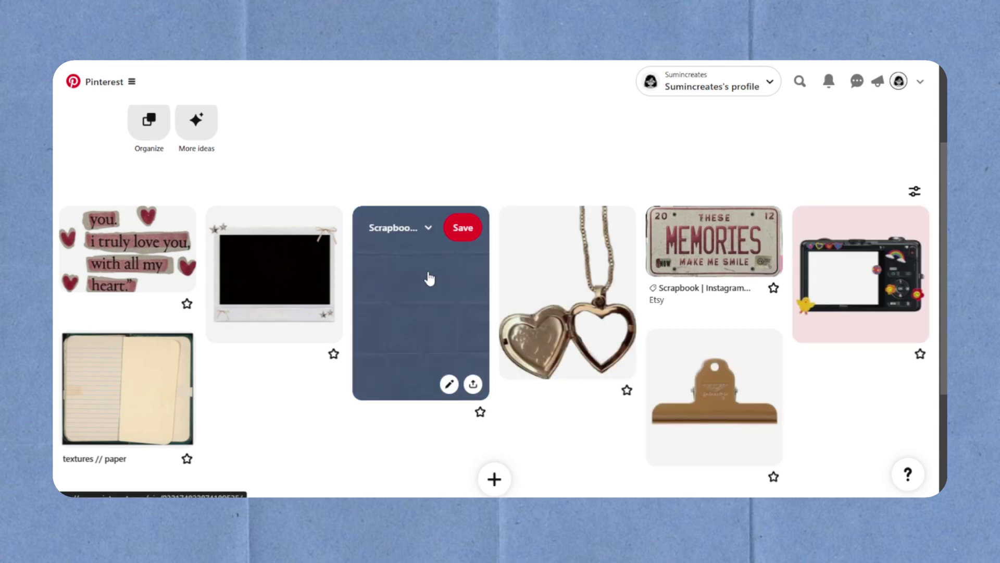
{"action": "left_click", "coordinate": [430, 279]}
{"action": "right_click", "coordinate": [372, 203]}
{"action": "left_click", "coordinate": [406, 250]}
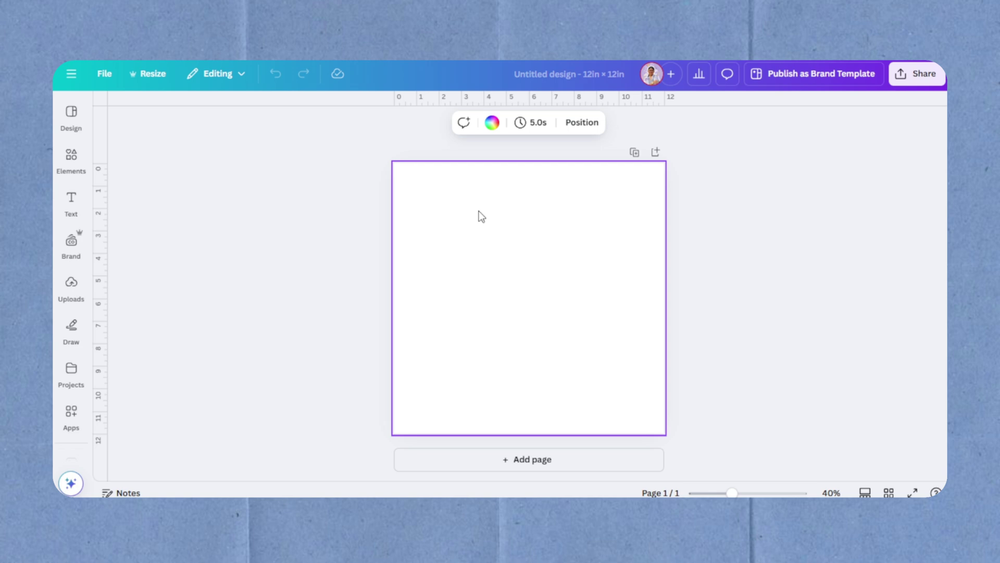
{"action": "key", "text": "ctrl+v"}
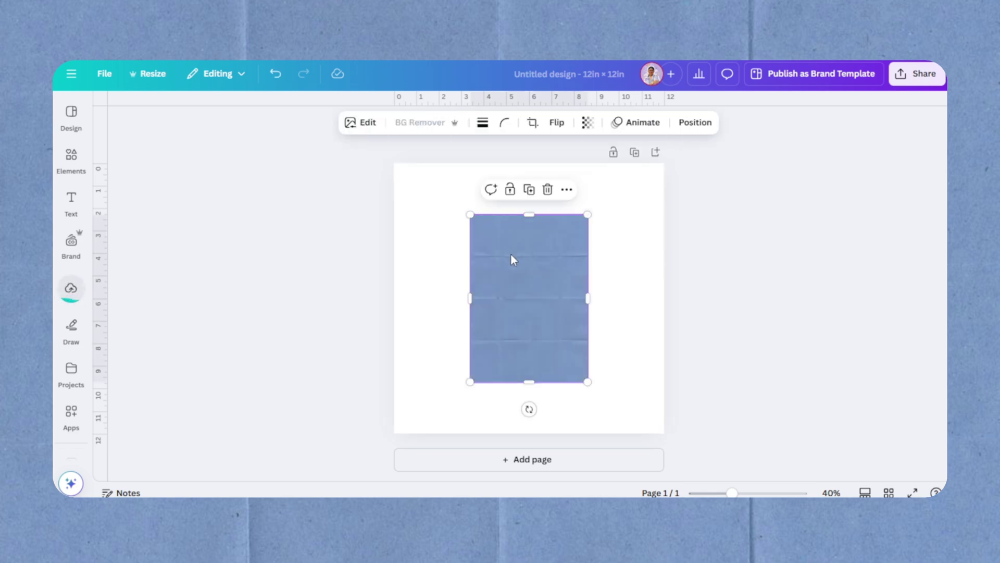
{"action": "right_click", "coordinate": [511, 253]}
{"action": "left_click", "coordinate": [528, 432]}
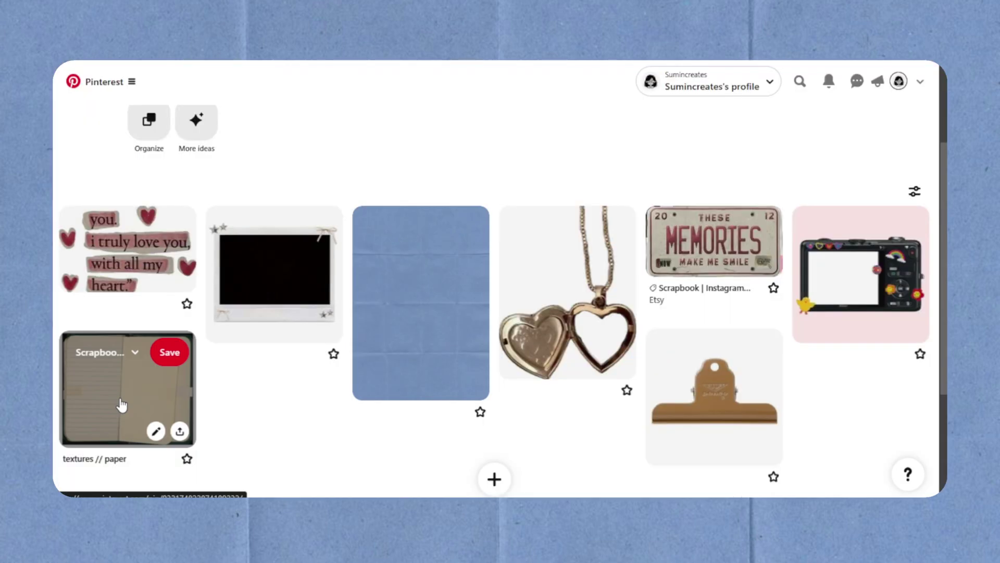
Place the background-removed notebook on the page and shrink it to about 8.7 × 7.5
{"action": "left_click", "coordinate": [118, 404]}
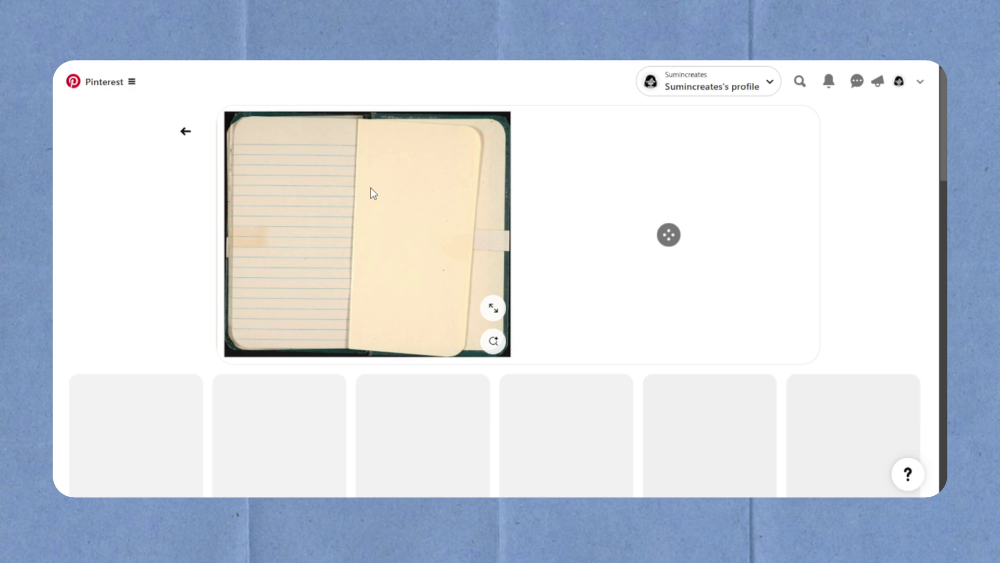
{"action": "right_click", "coordinate": [369, 195]}
{"action": "left_click", "coordinate": [416, 247]}
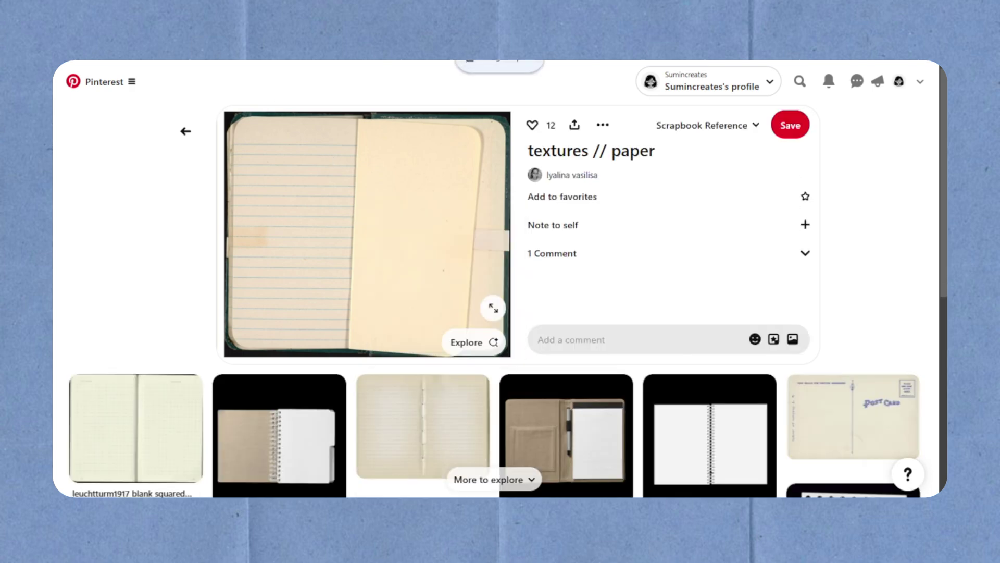
{"action": "key", "text": "ctrl+v"}
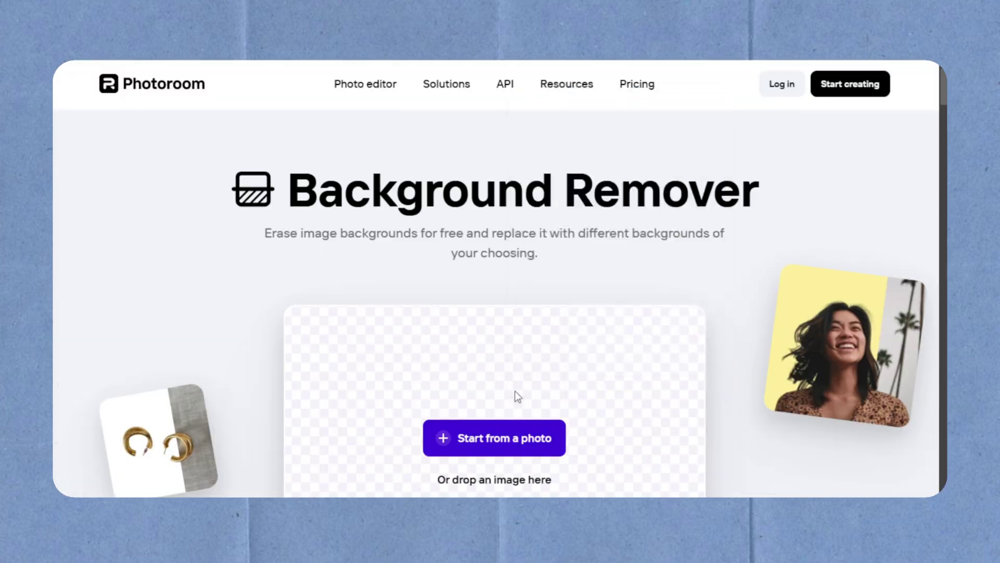
{"action": "right_click", "coordinate": [515, 391]}
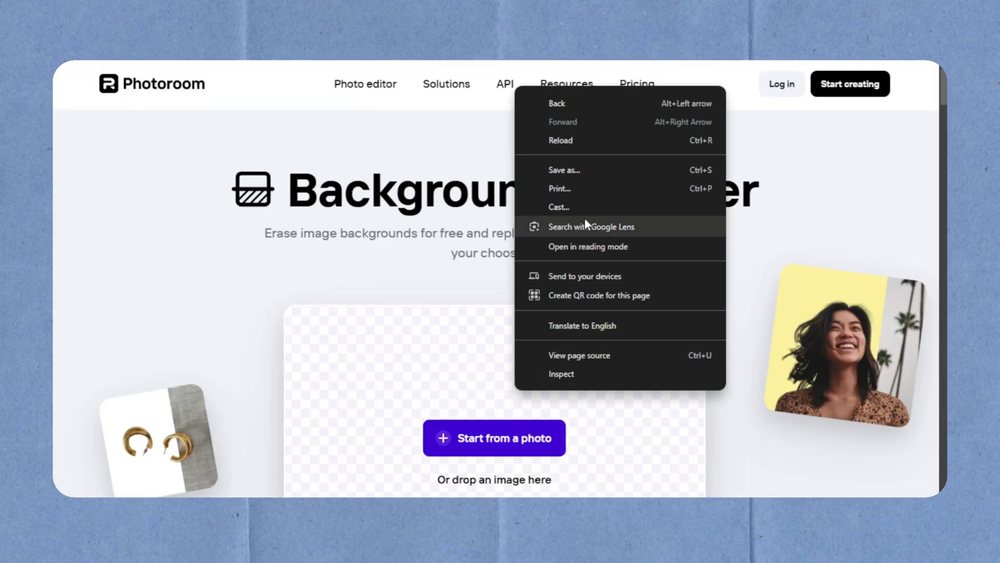
{"action": "key", "text": "Escape"}
{"action": "scroll", "coordinate": [451, 378], "scroll_direction": "down", "scroll_amount": 2}
{"action": "key", "text": "ctrl+v"}
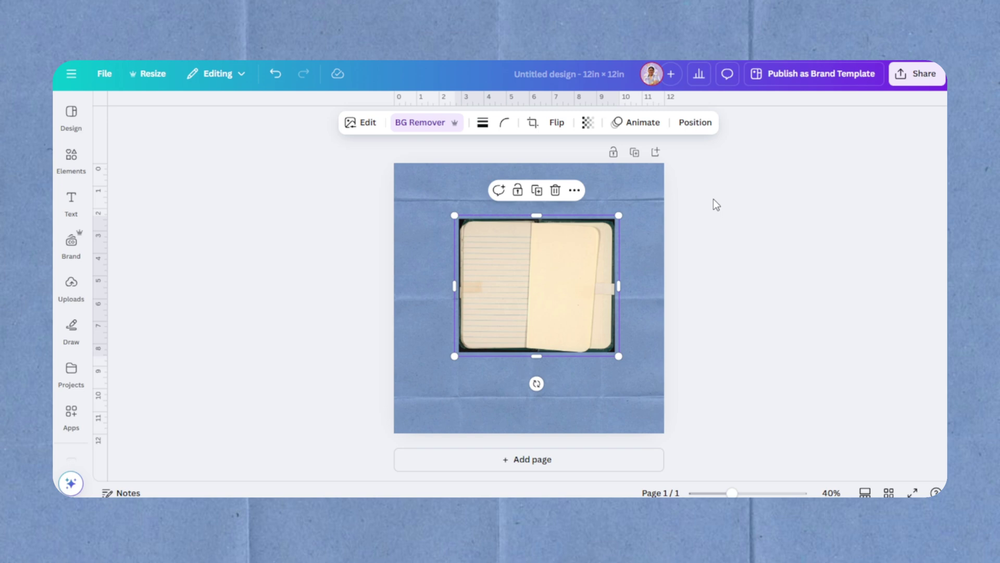
{"action": "key", "text": "ctrl+v"}
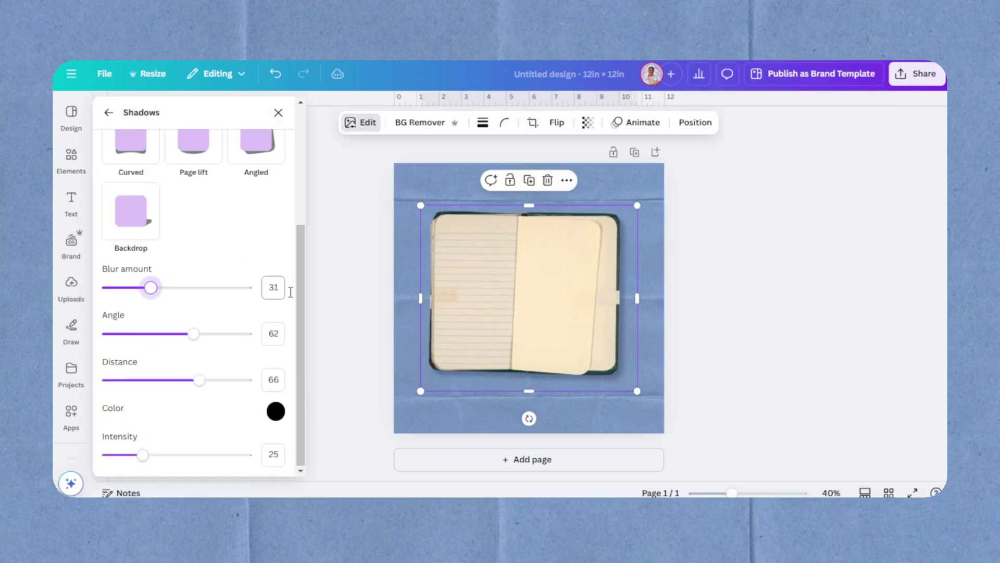
{"action": "left_click_drag", "start_coordinate": [637, 391], "coordinate": [614, 363]}
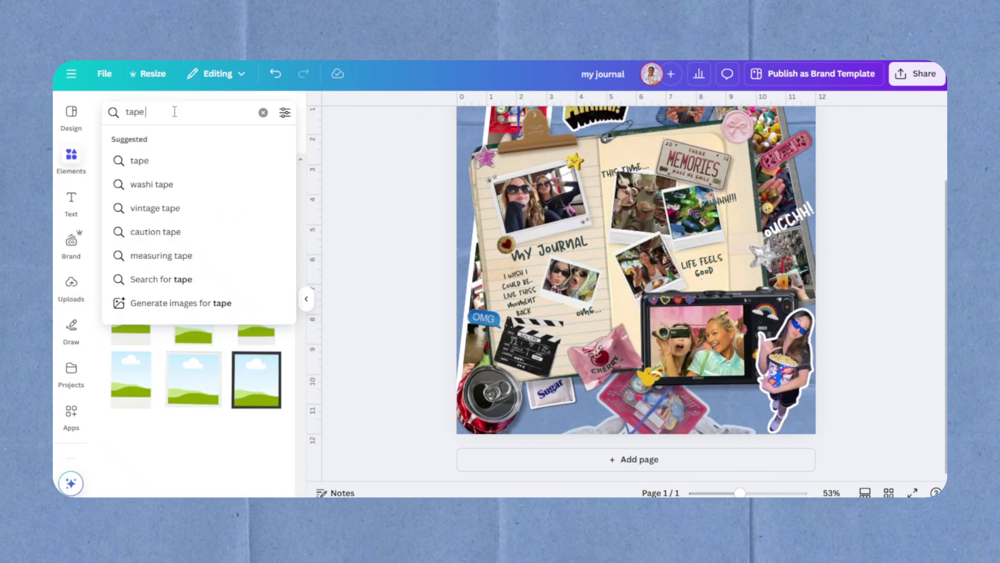
Add a graphic from the 'tape transparent' search and enlarge it to roughly page size
{"action": "key", "text": "Return"}
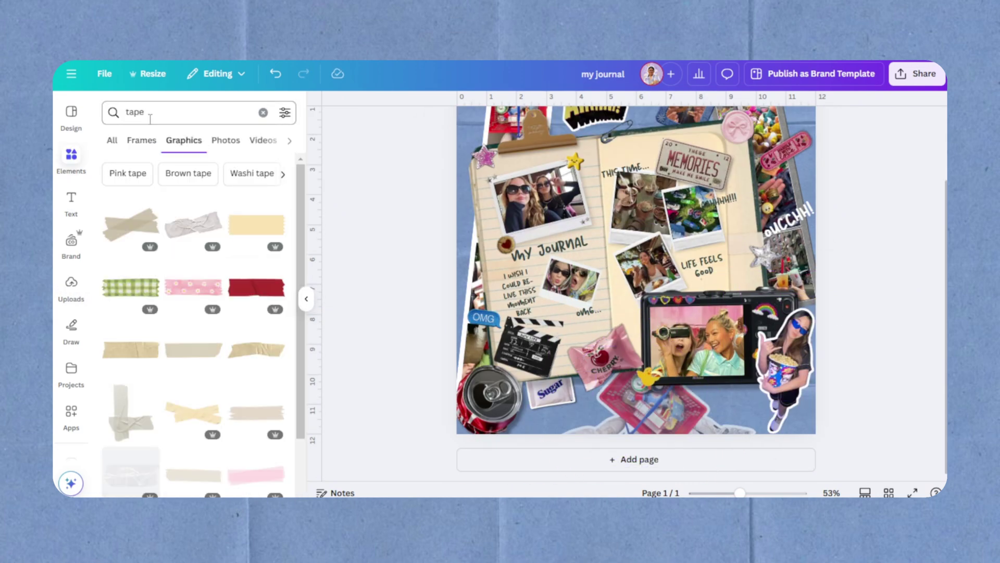
{"action": "type", "text": "transparent"}
{"action": "key", "text": "Return"}
{"action": "left_click", "coordinate": [137, 292]}
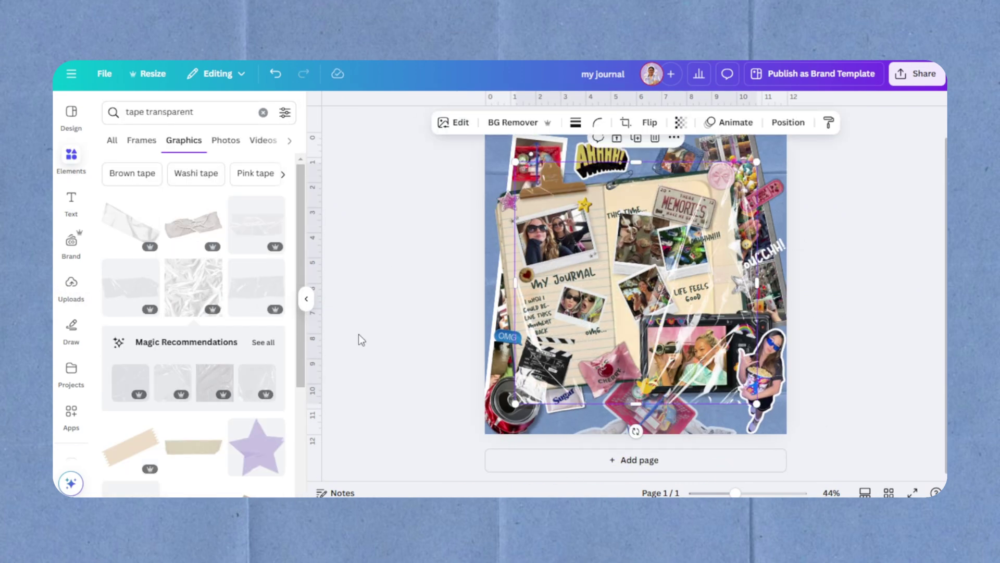
{"action": "scroll", "coordinate": [188, 312], "scroll_direction": "down", "scroll_amount": 3}
{"action": "left_click_drag", "start_coordinate": [495, 174], "coordinate": [484, 177]}
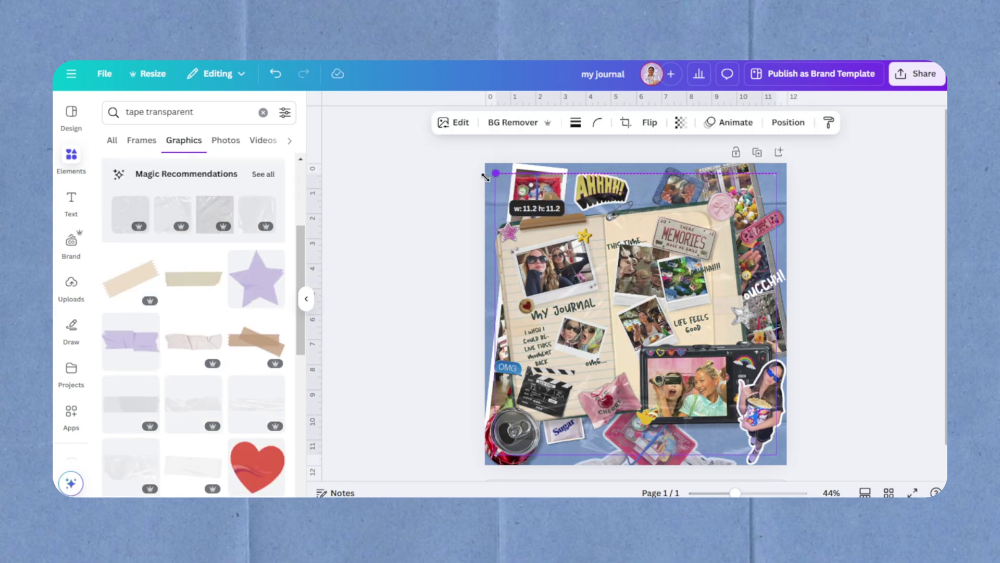